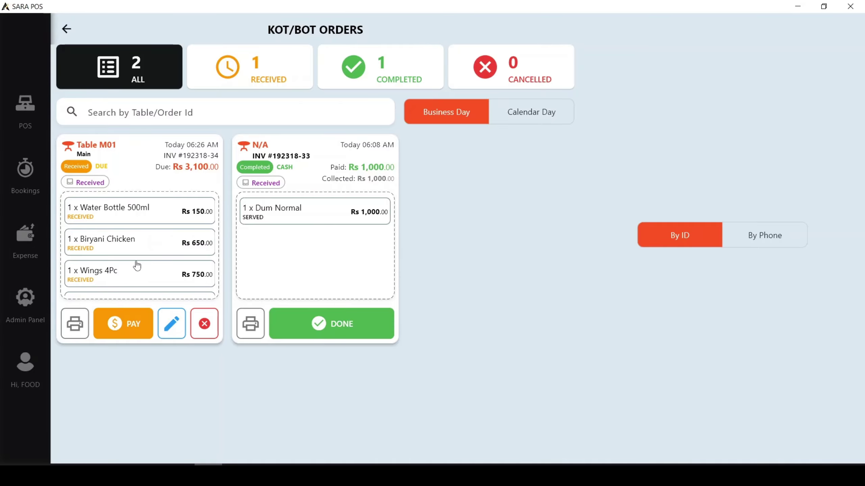
# - Review the receipt printing options for the Table M01 order and dismiss them without printing
pyautogui.click(74, 324)
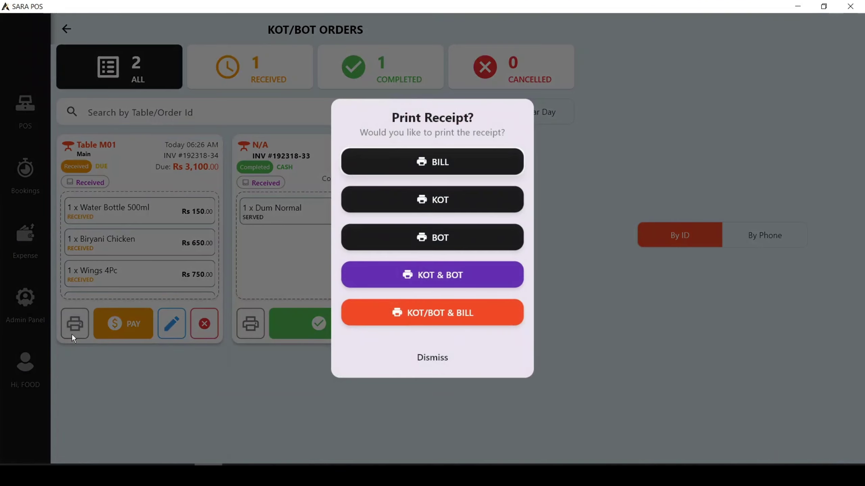
pyautogui.click(423, 359)
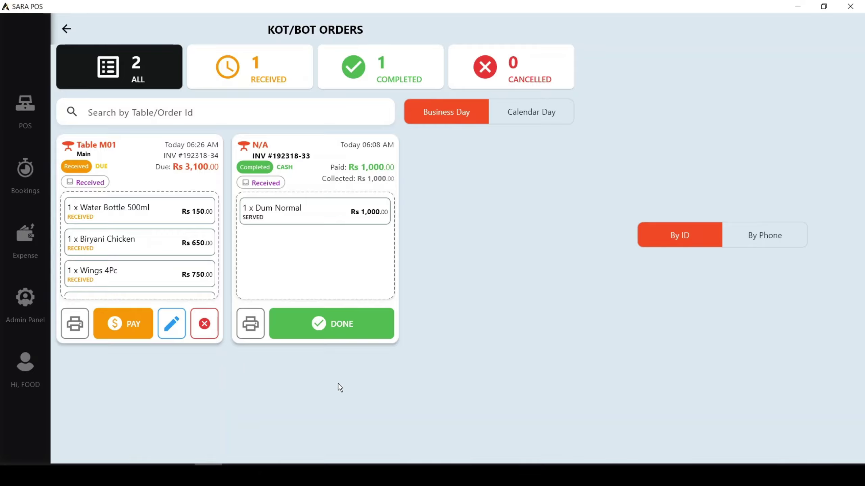
pyautogui.click(75, 329)
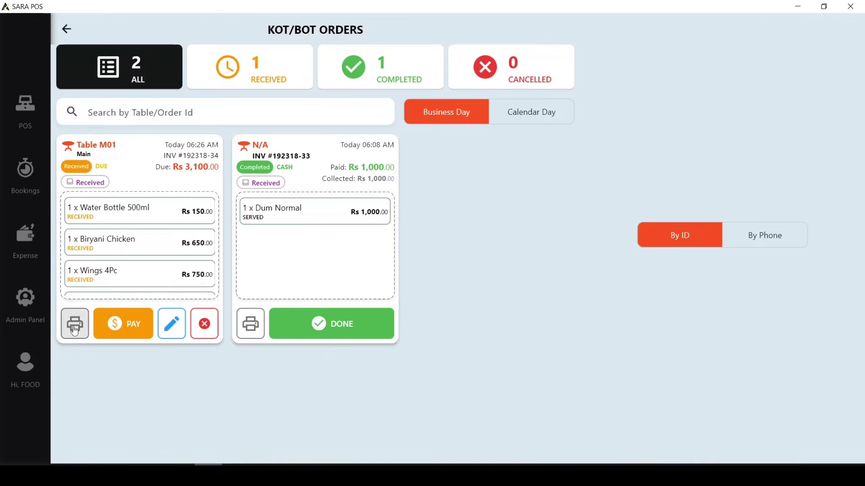
pyautogui.click(74, 330)
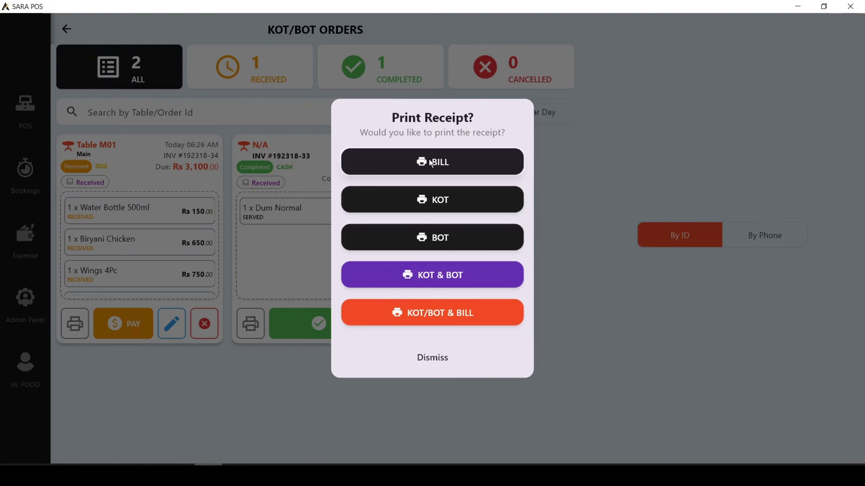
pyautogui.click(438, 365)
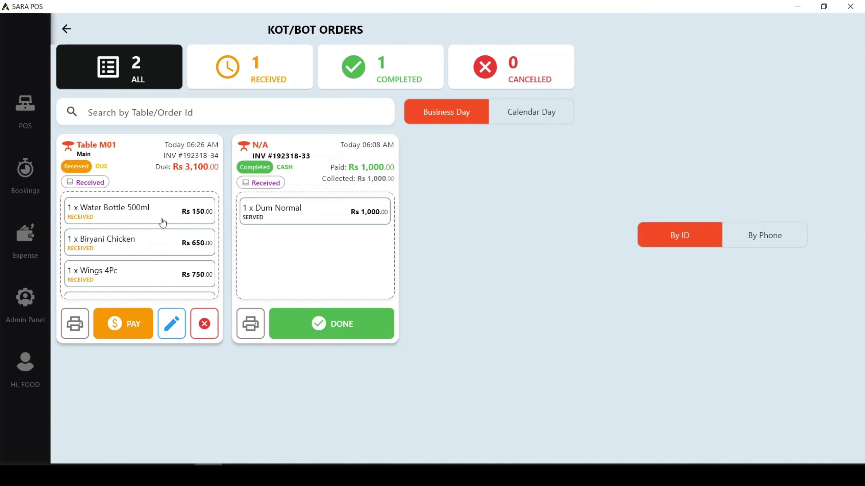
# - Cancel the Wings 4Pc item in the Table M01 order with the reason Item Out of Stock
pyautogui.scroll(-1, 177, 237)
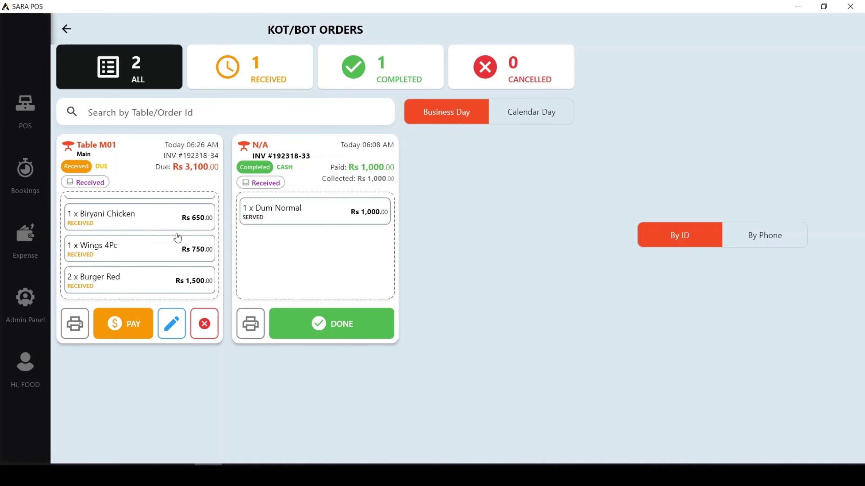
pyautogui.scroll(1, 178, 255)
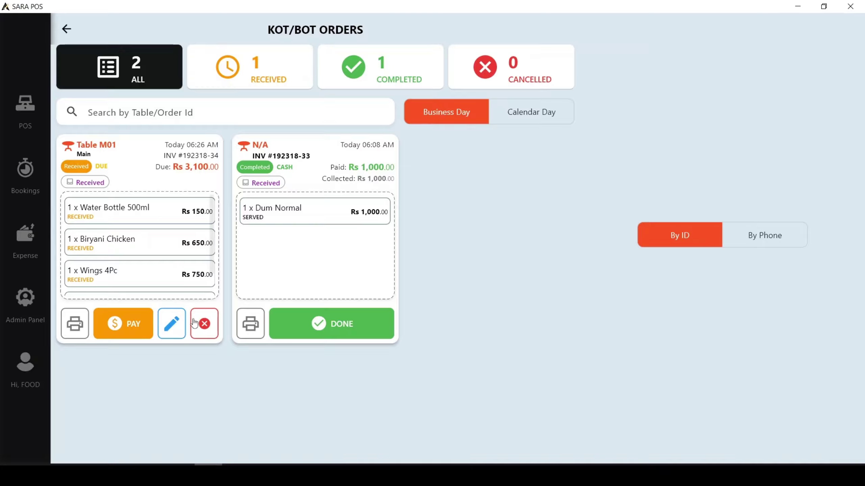
pyautogui.scroll(-2, 165, 255)
pyautogui.scroll(2, 166, 241)
pyautogui.scroll(-2, 160, 253)
pyautogui.scroll(2, 161, 253)
pyautogui.scroll(-2, 162, 258)
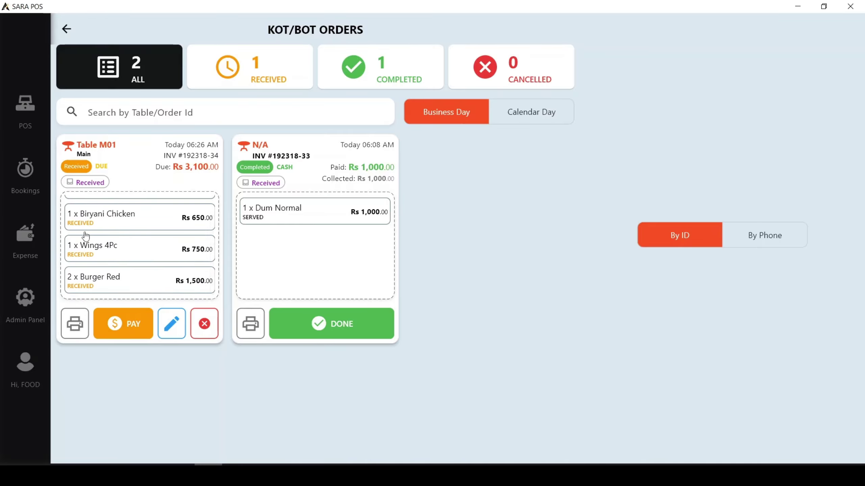
pyautogui.click(90, 252)
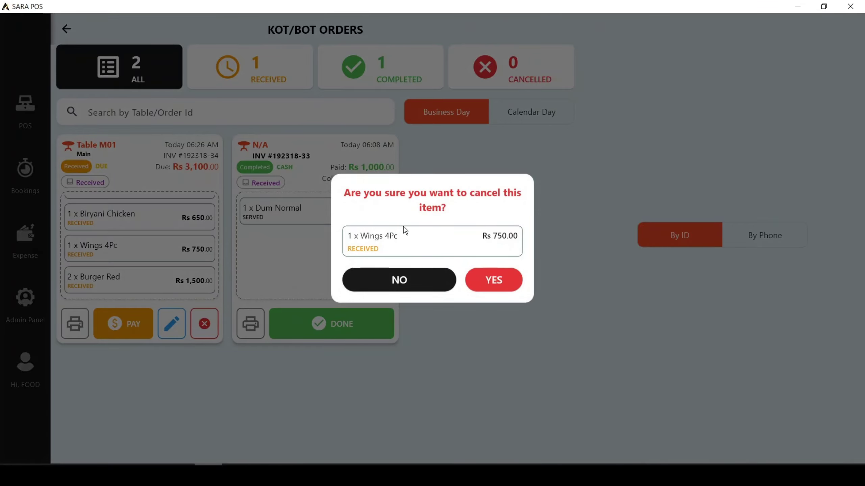
pyautogui.click(508, 279)
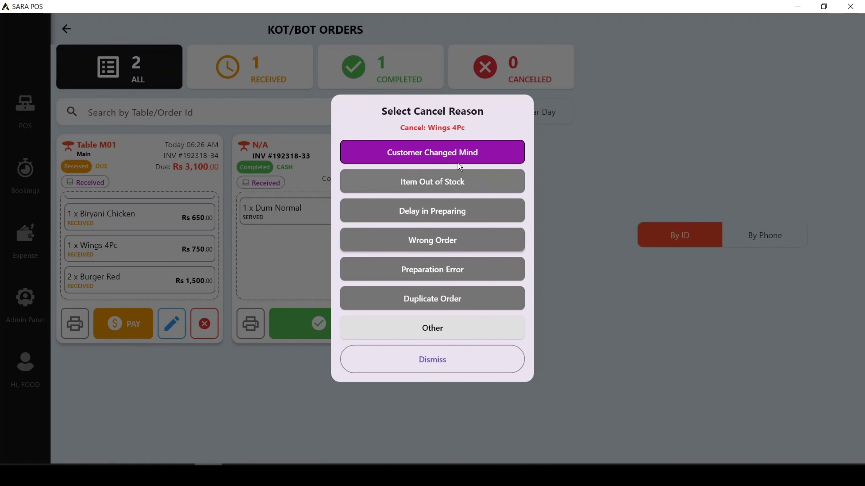
pyautogui.click(443, 184)
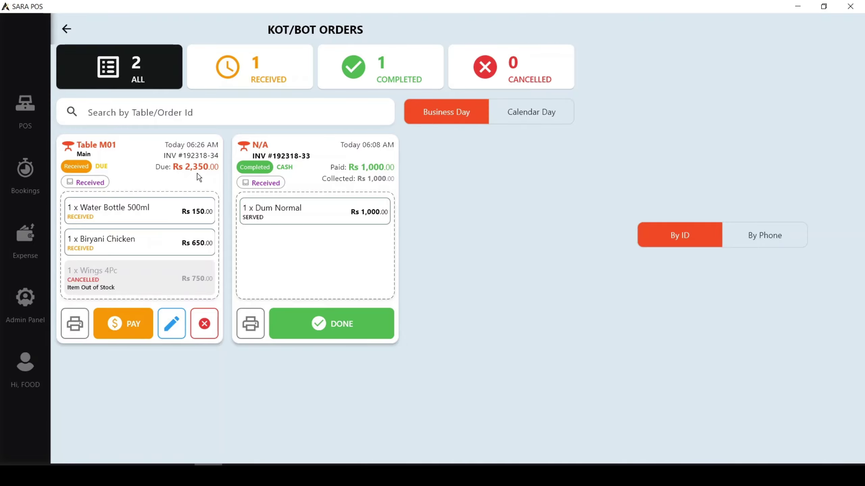
# - Review the cancel reasons for the whole Table M01 order, including the custom Other reason, and back out
pyautogui.scroll(-2, 196, 242)
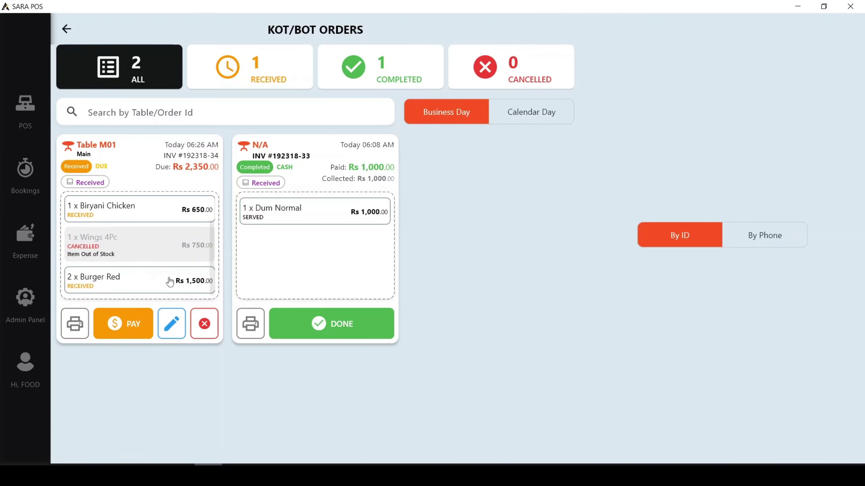
pyautogui.click(205, 325)
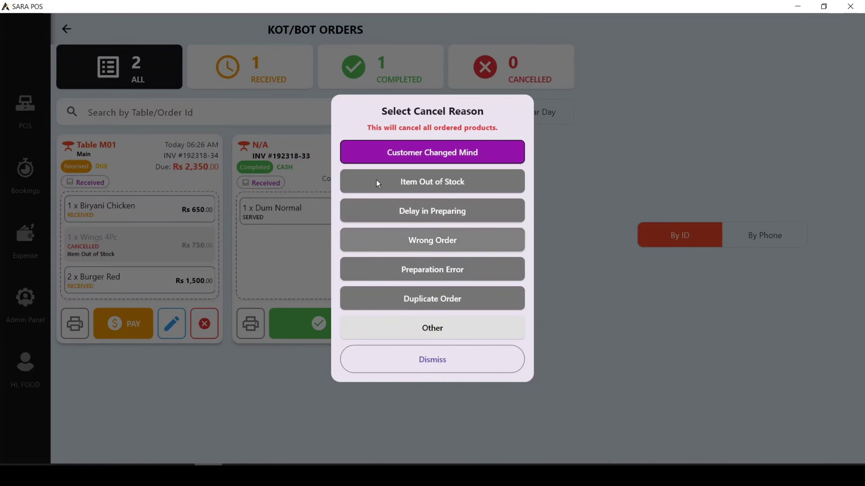
pyautogui.click(437, 328)
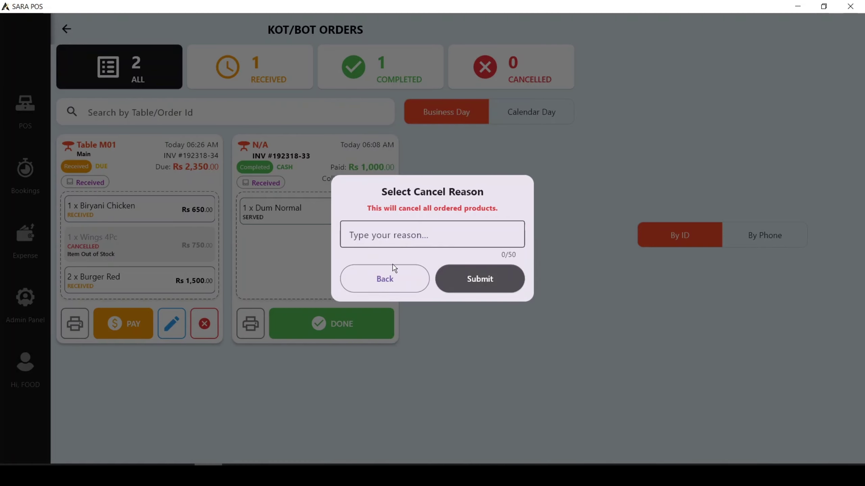
pyautogui.click(381, 282)
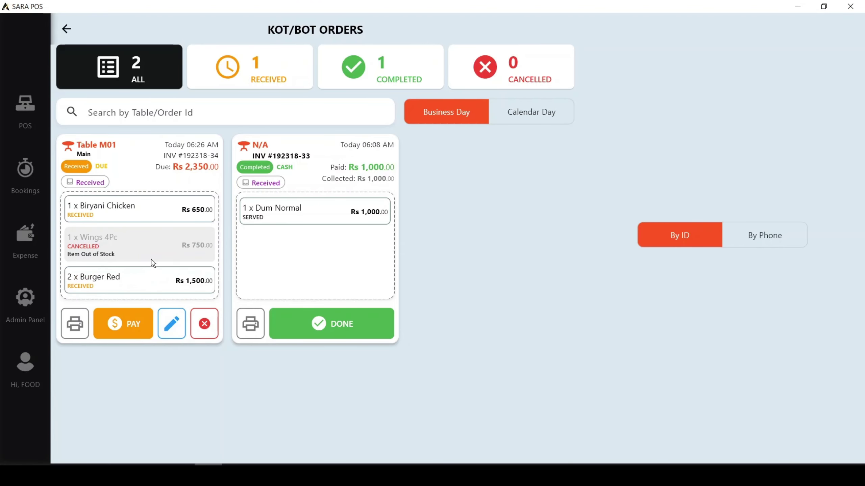
# - Open the Table M01 order for editing and add one Choco Mix
pyautogui.click(172, 323)
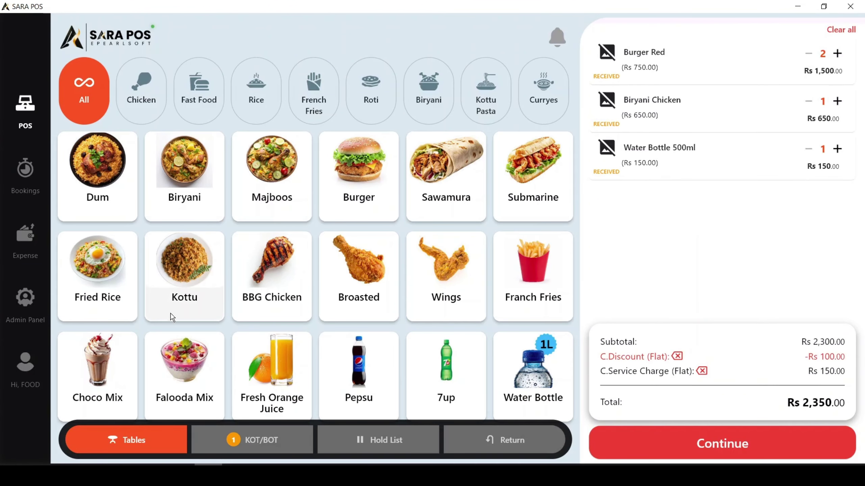
pyautogui.click(98, 359)
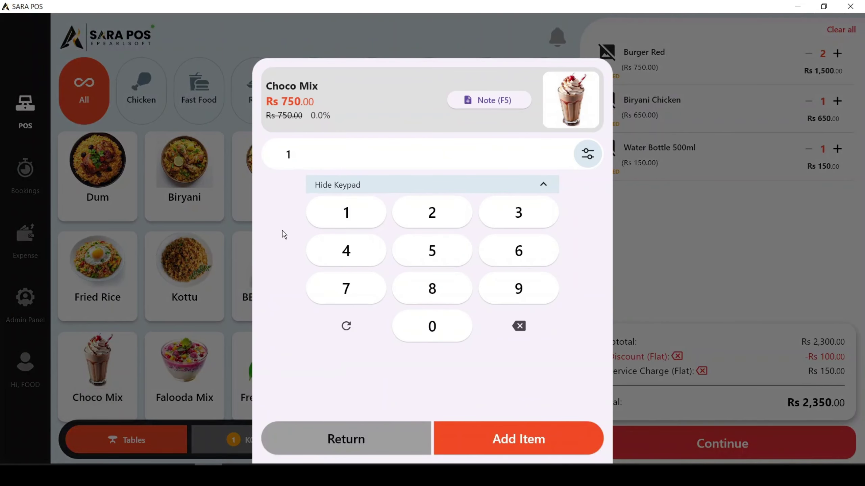
pyautogui.click(534, 439)
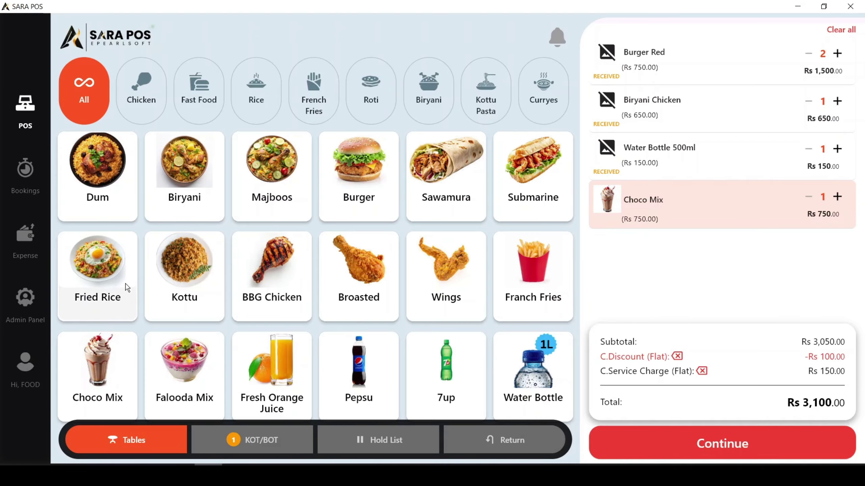
# - Add one medium Franch Fries to the order and save the updated order as Pay Later
pyautogui.click(529, 289)
pyautogui.click(235, 138)
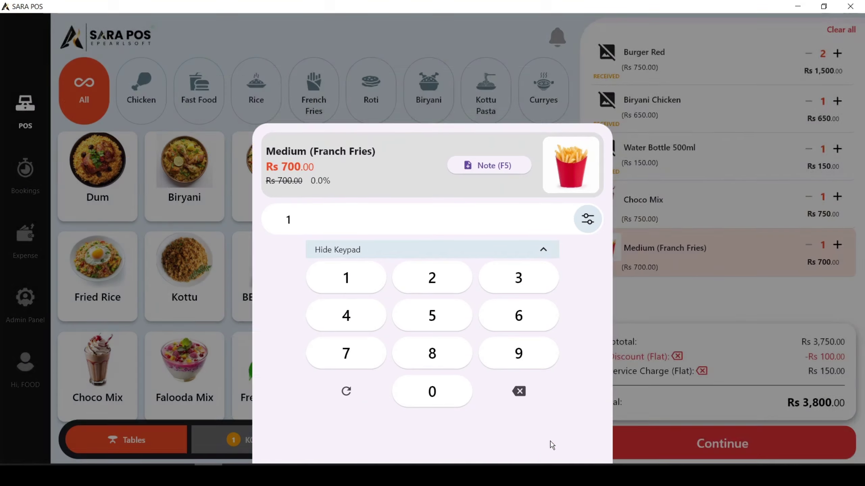
pyautogui.click(551, 442)
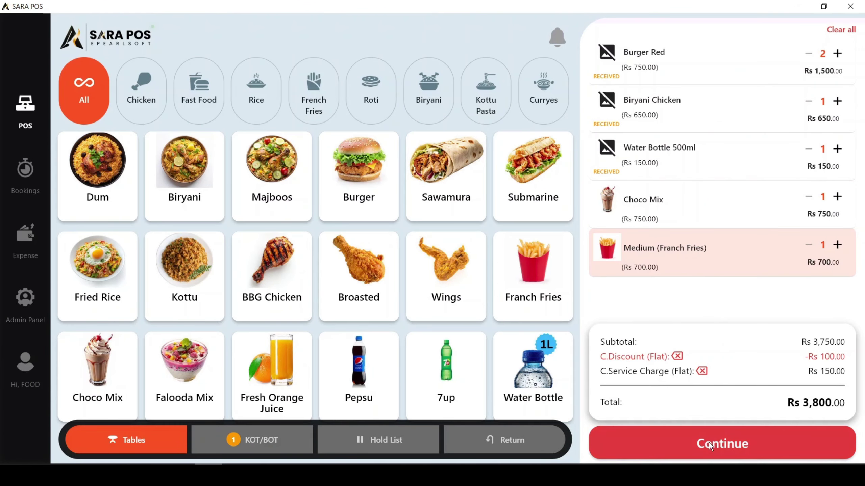
pyautogui.click(685, 450)
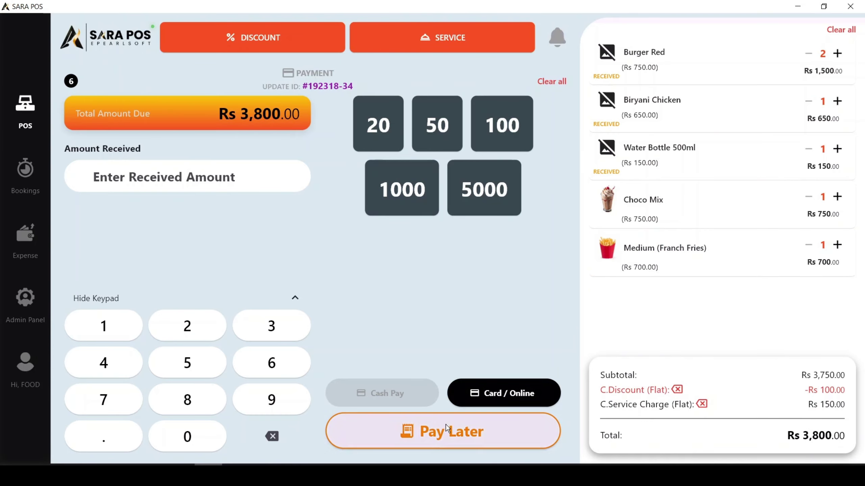
pyautogui.click(423, 424)
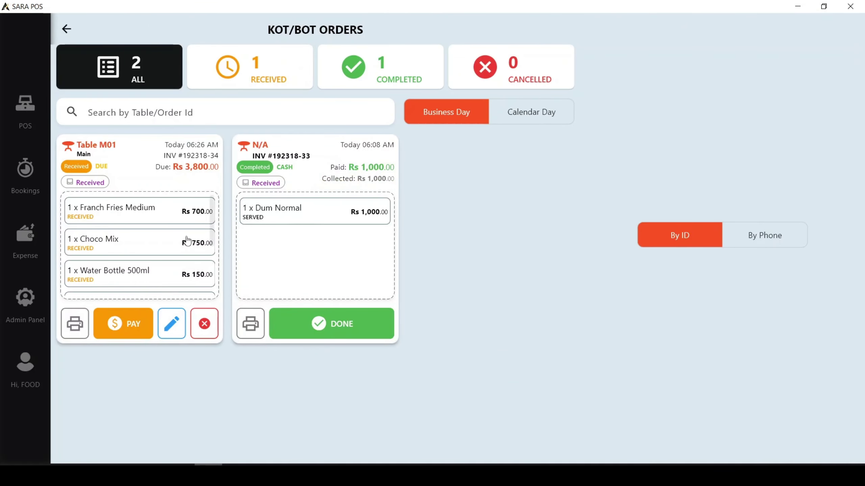
# - Start payment for the updated Table M01 order and enter Rs 5000 as the amount received
pyautogui.scroll(-3, 177, 254)
pyautogui.scroll(3, 155, 234)
pyautogui.scroll(-2, 155, 234)
pyautogui.scroll(2, 155, 228)
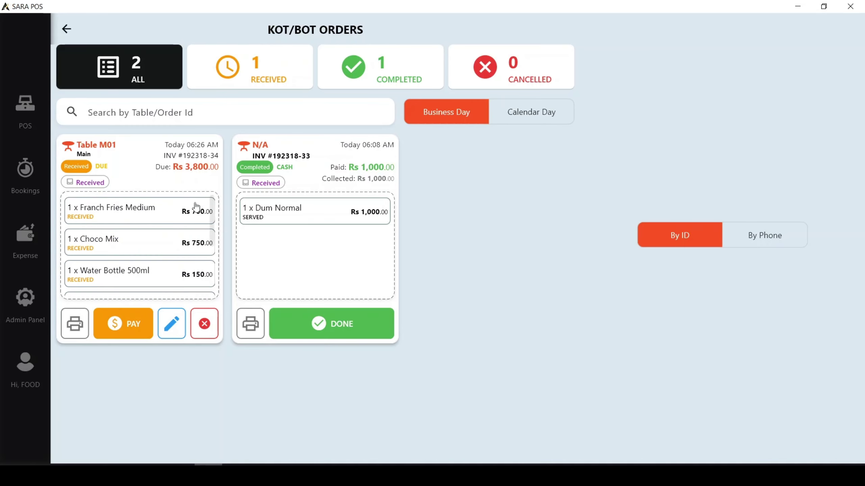
pyautogui.click(129, 327)
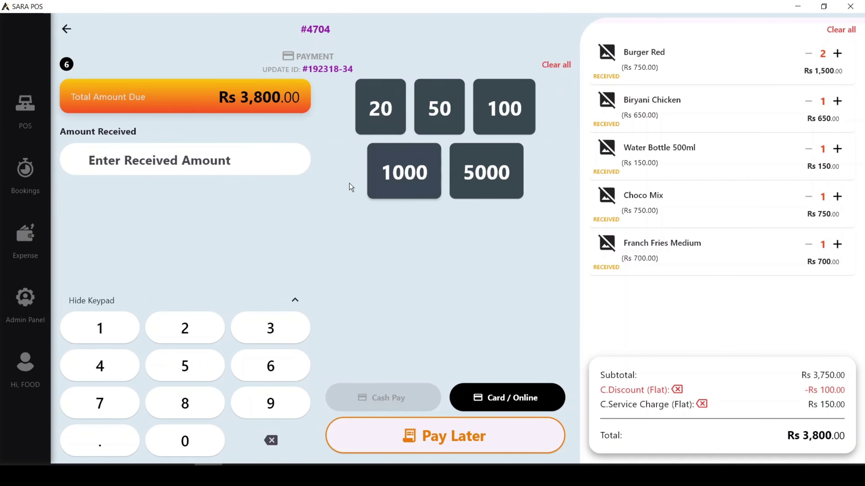
pyautogui.click(490, 190)
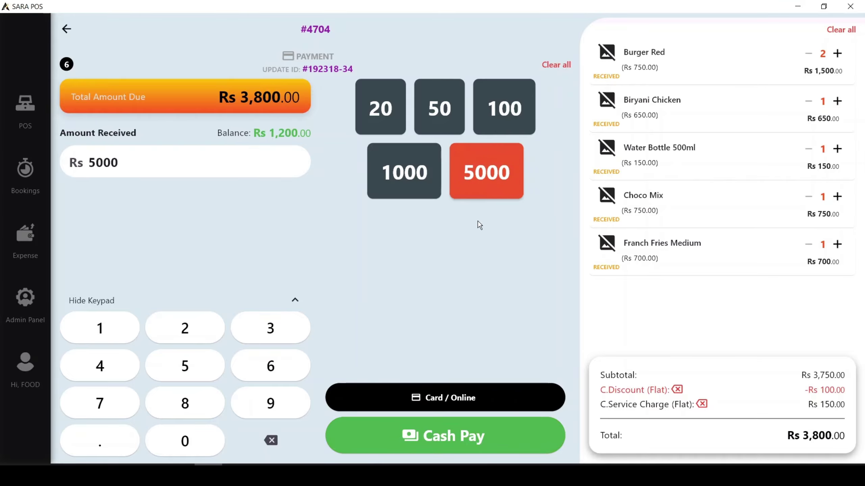